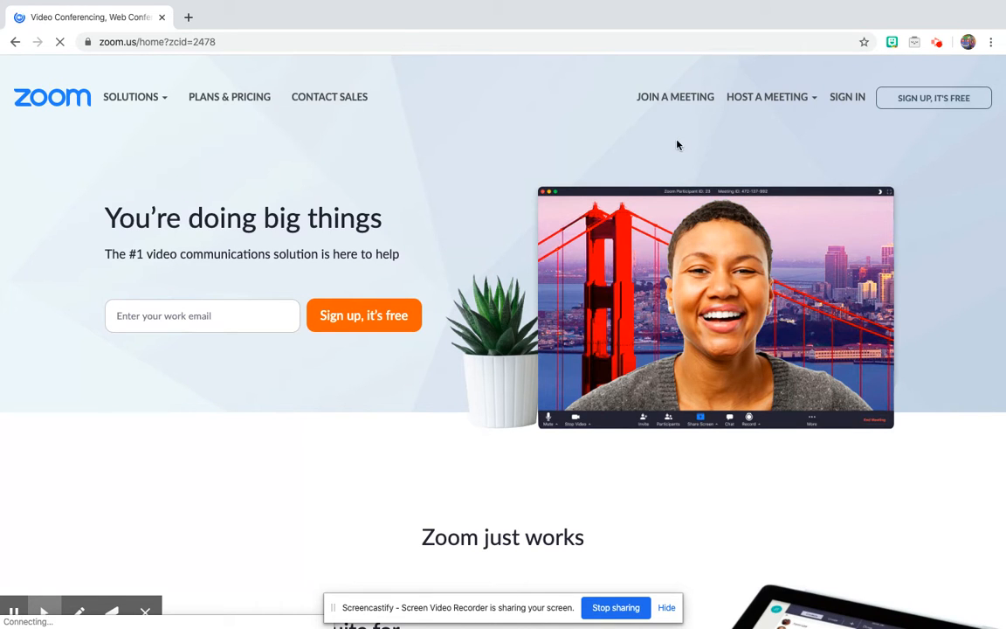
Step: Go to the free sign-up page and sign in with the school Google account
click(925, 99)
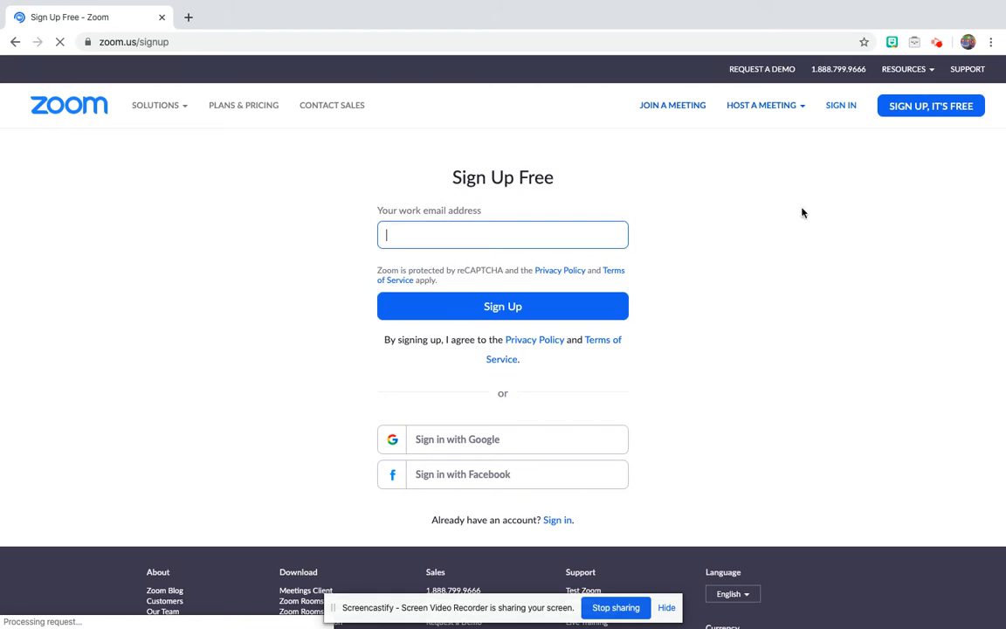
click(517, 445)
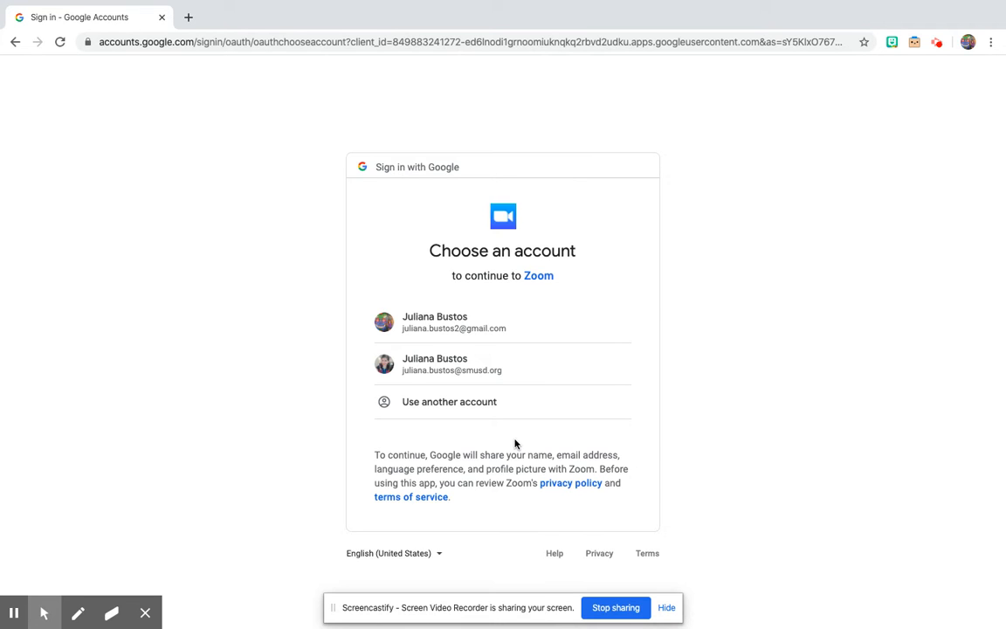
click(517, 368)
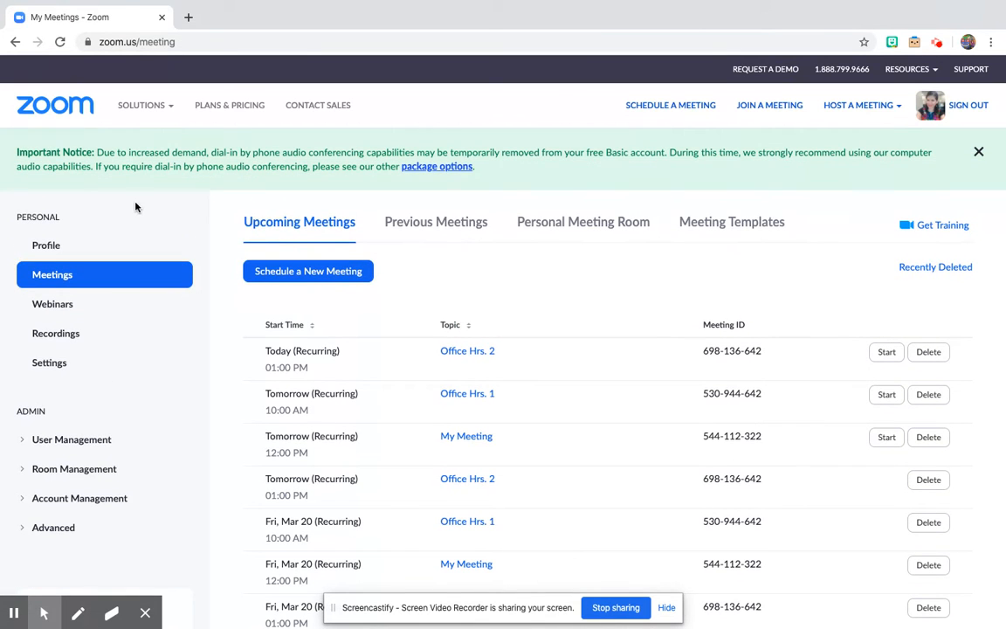
Step: View the profile page, return to the meetings list, and start scheduling a new meeting with the topic "Office Hrs. 3"
click(46, 246)
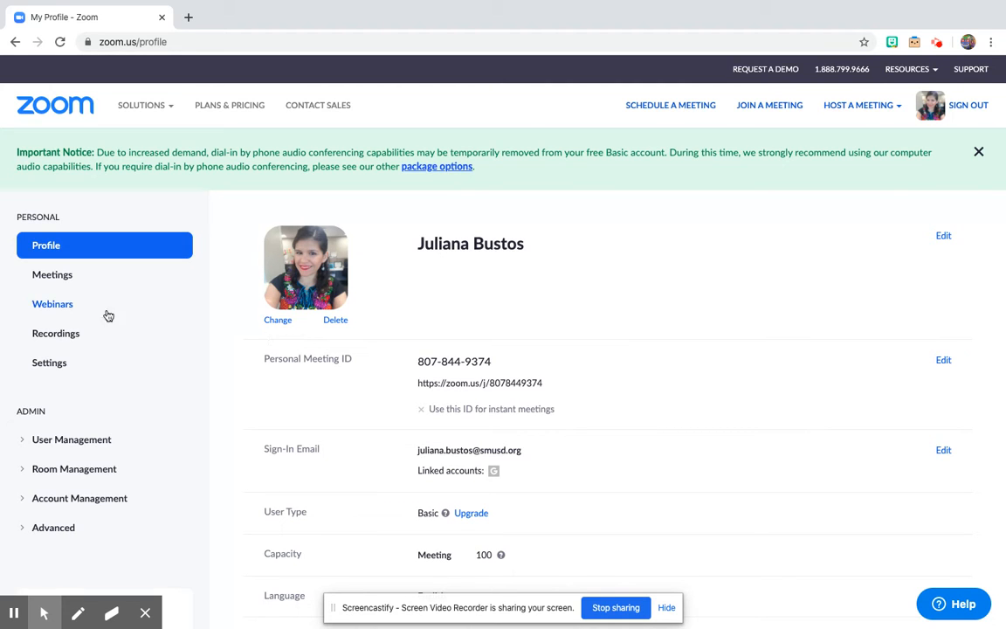
click(54, 283)
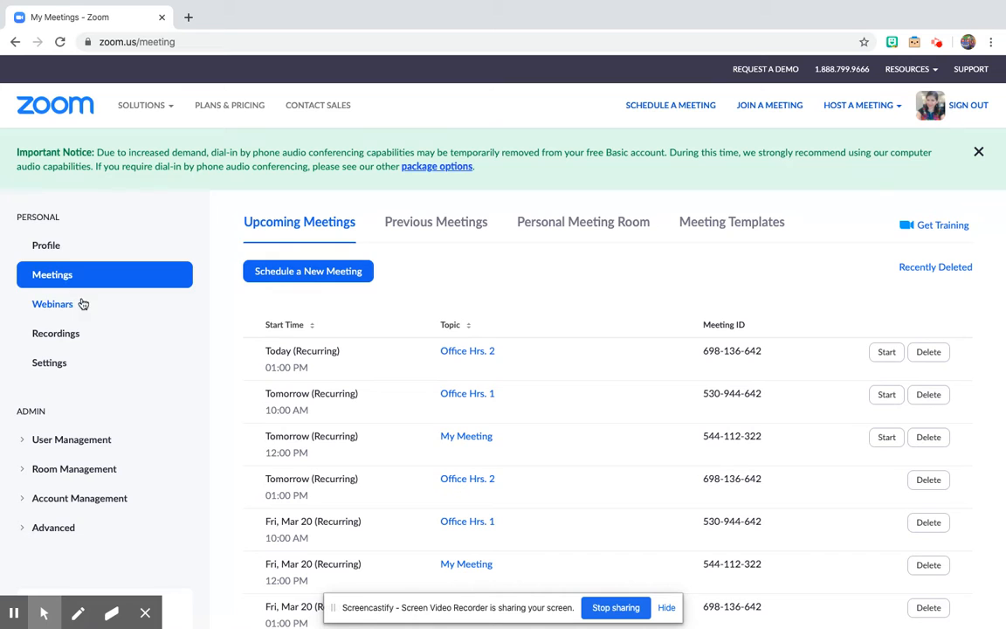
click(276, 274)
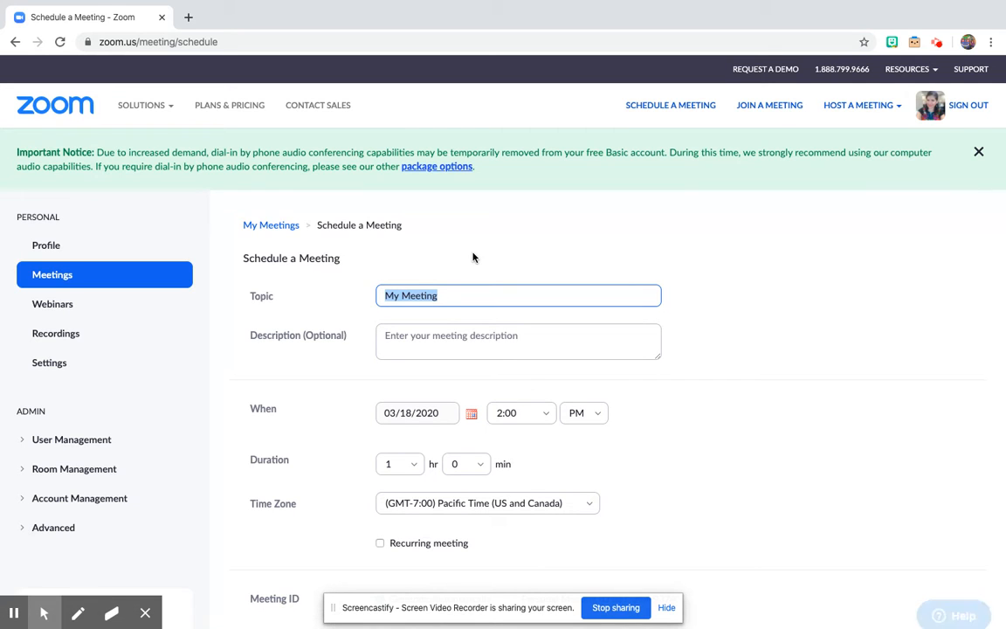
text(Offic)
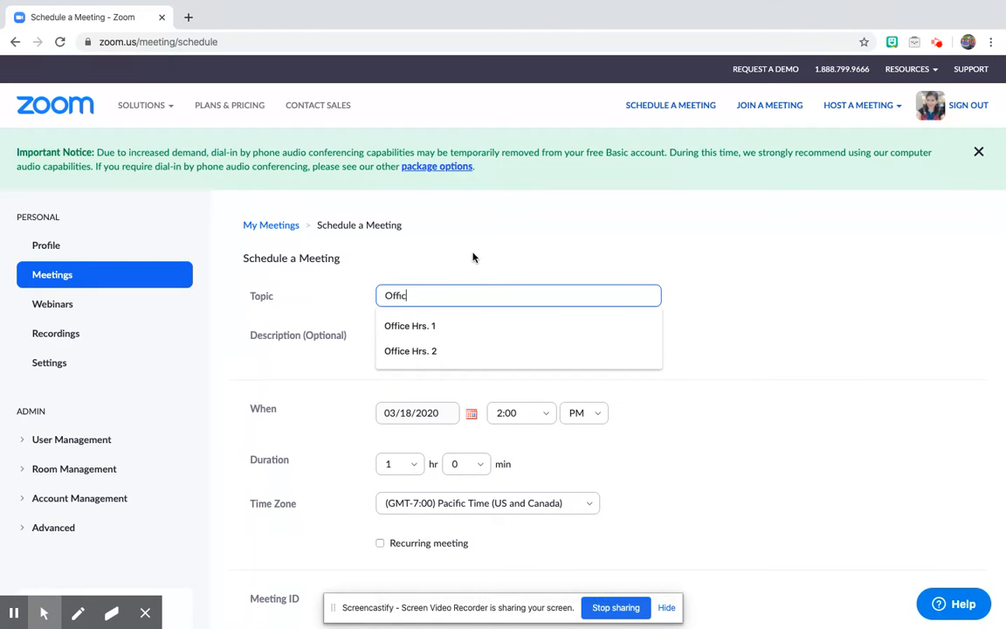
text(e Hrs. 3)
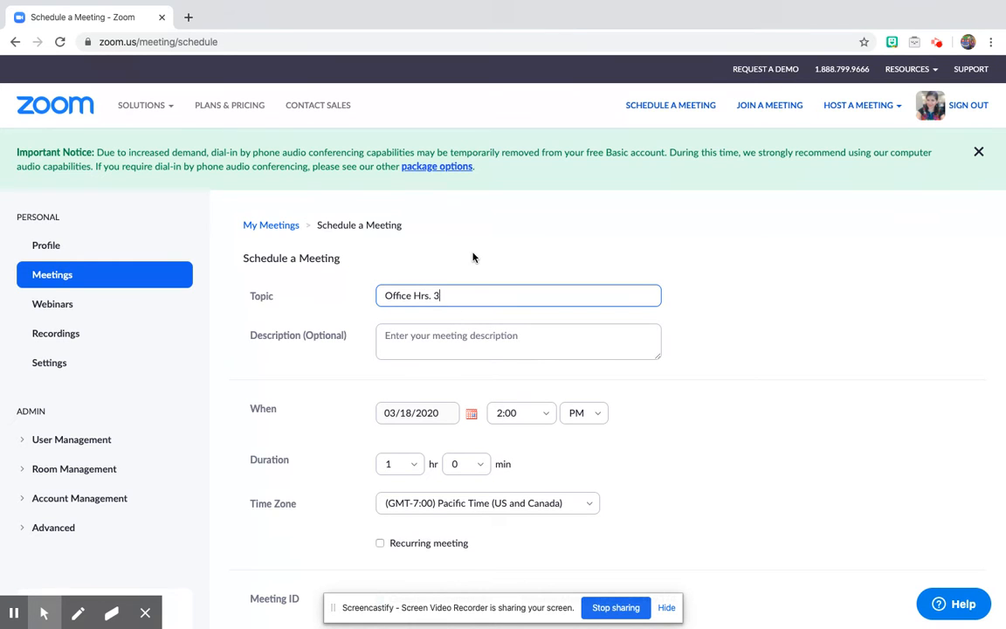
Step: Set the meeting date to 03/23/2020
scroll(455, 345, down, 1)
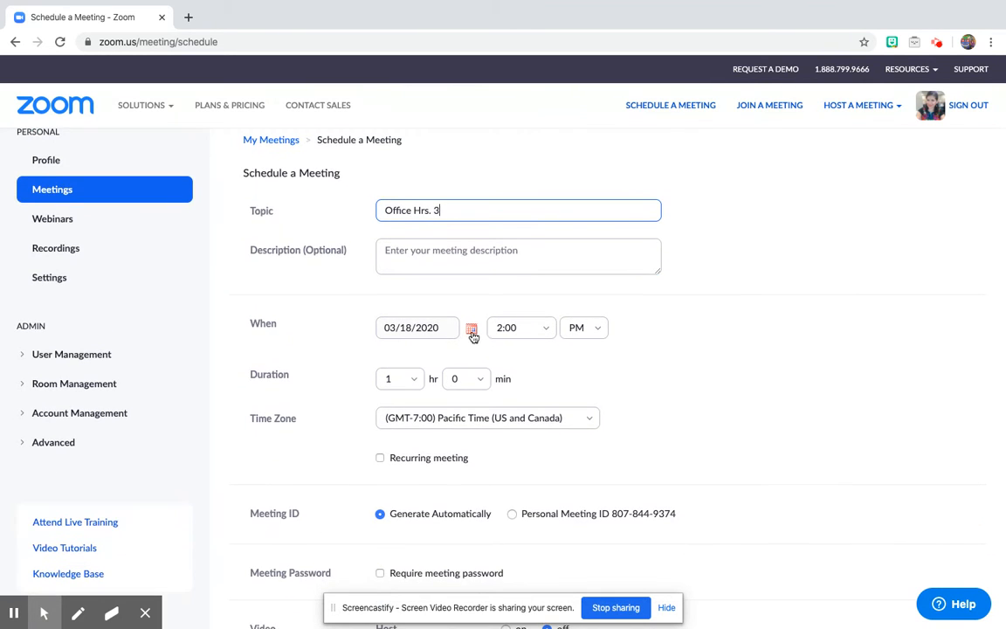
click(472, 330)
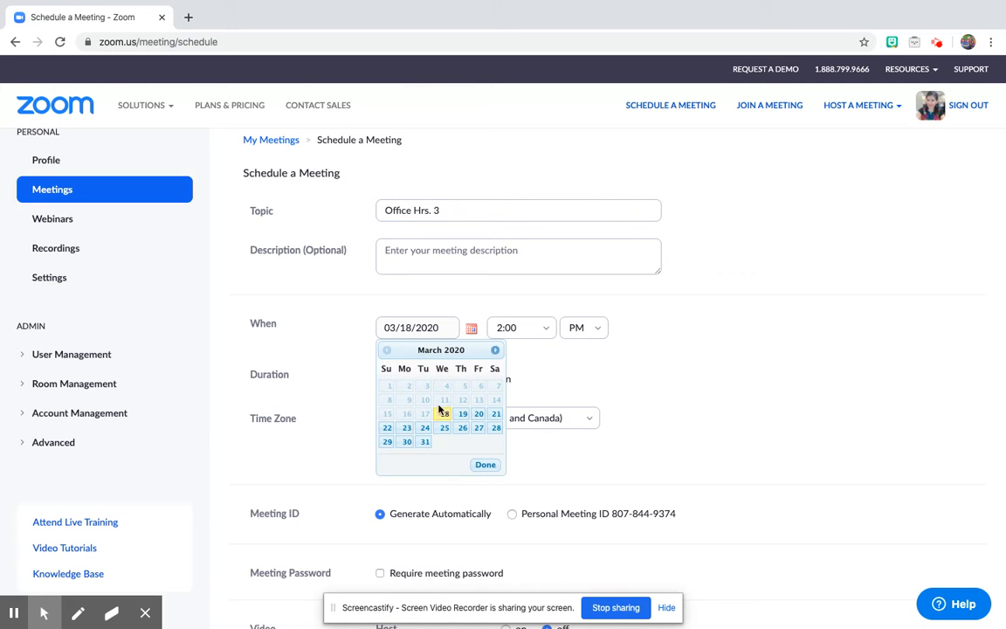
click(406, 427)
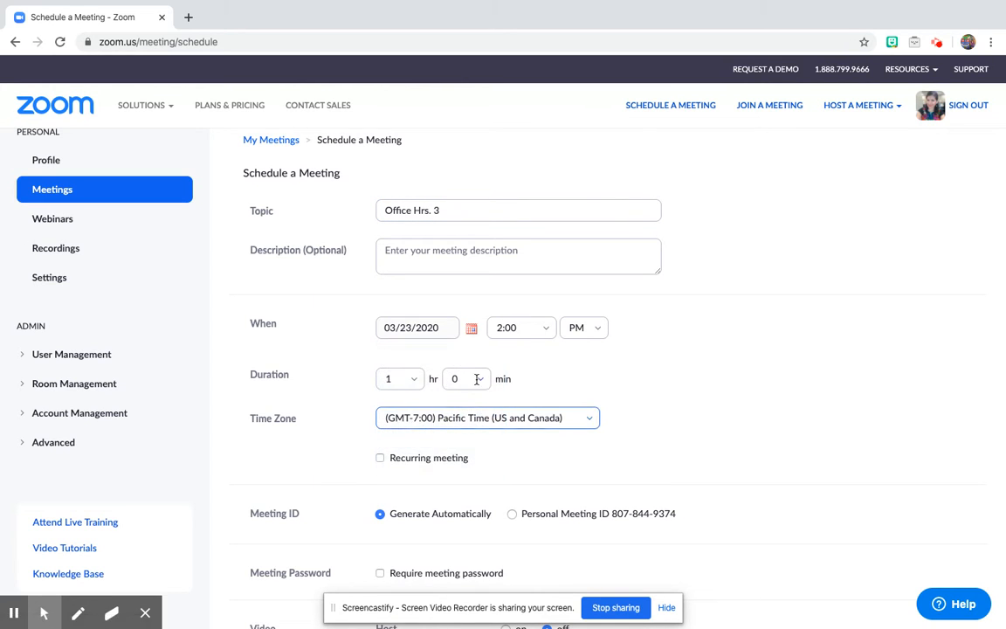
Step: Set the meeting's start time to 10:00 AM and its duration to 2 hours
click(545, 329)
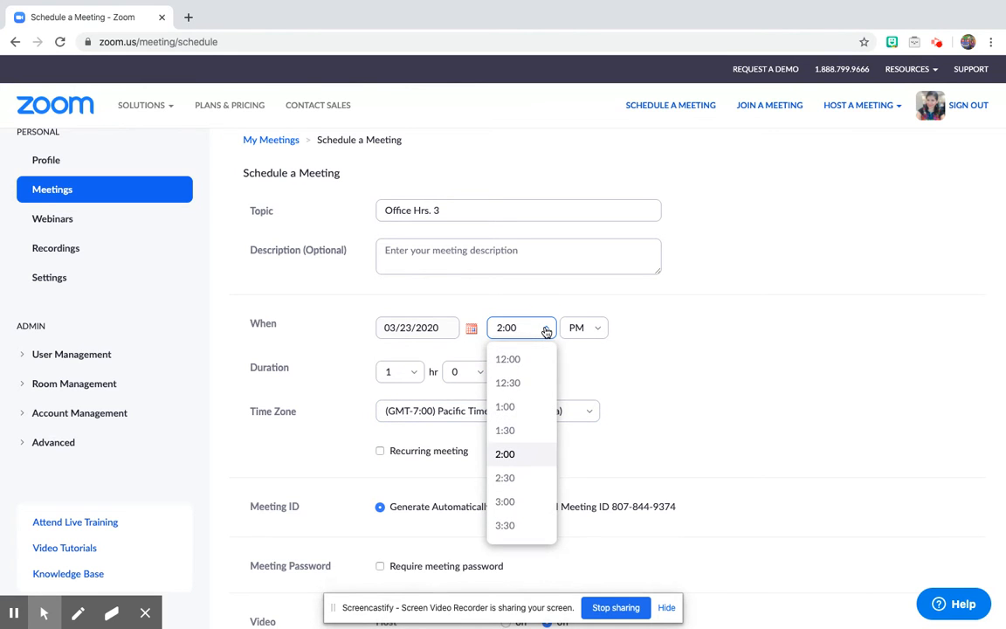
scroll(521, 455, up, 1)
scroll(522, 455, down, 1)
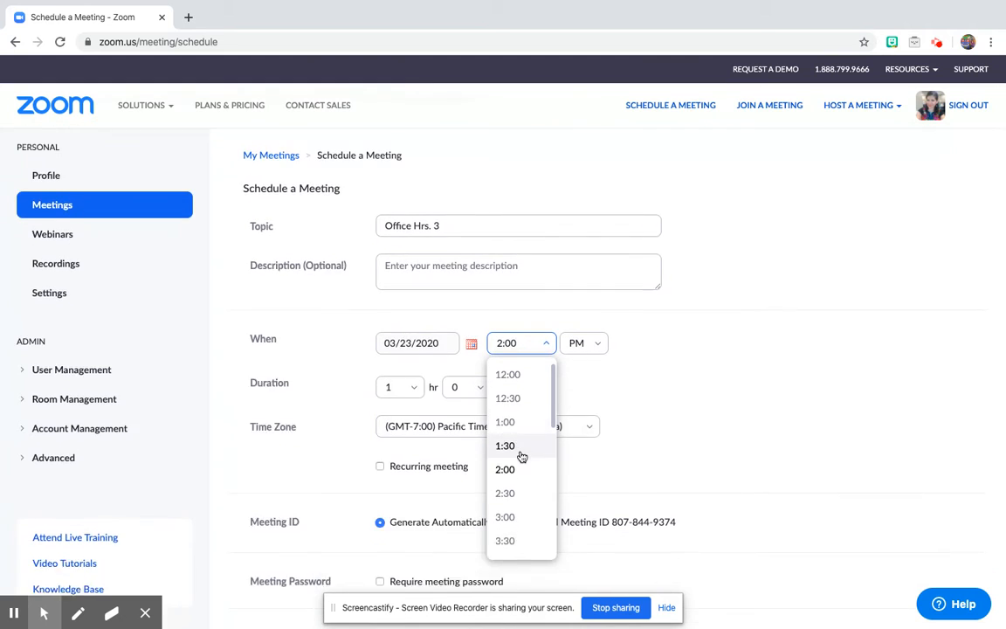
drag(554, 378, 548, 501)
click(515, 473)
click(587, 309)
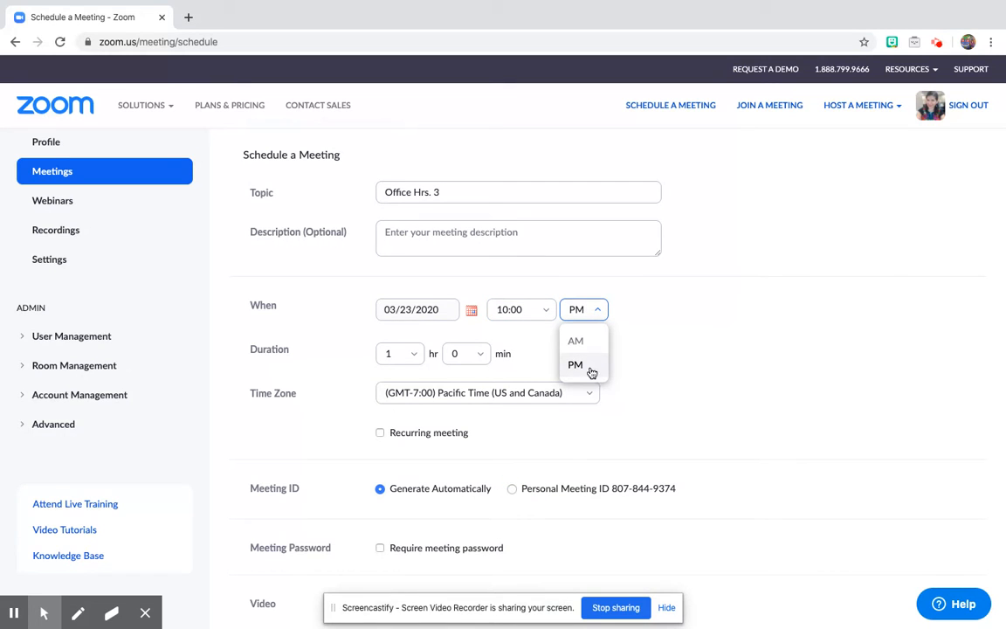
click(576, 341)
click(413, 359)
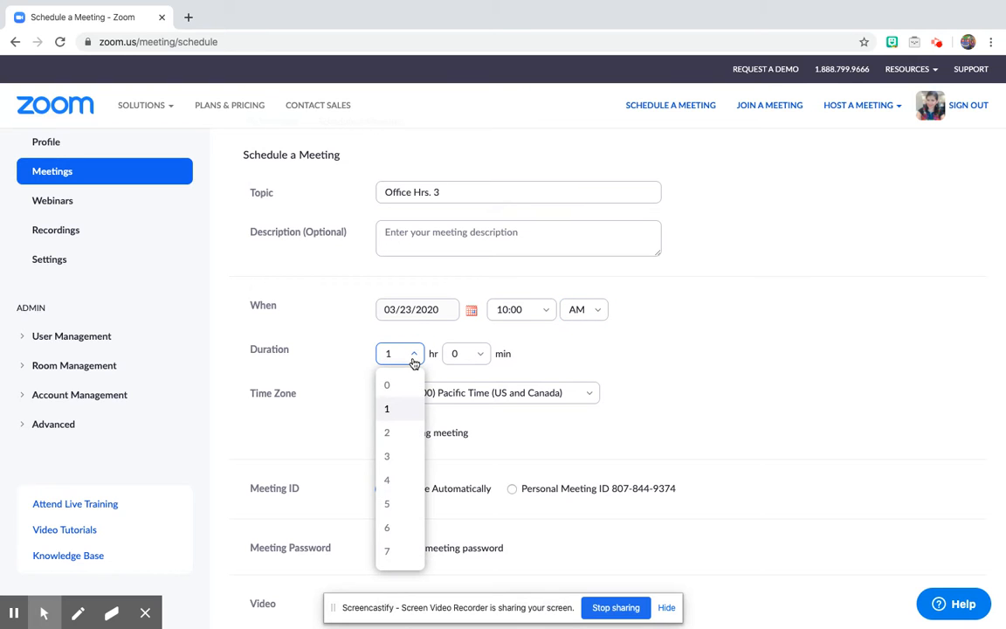
click(395, 433)
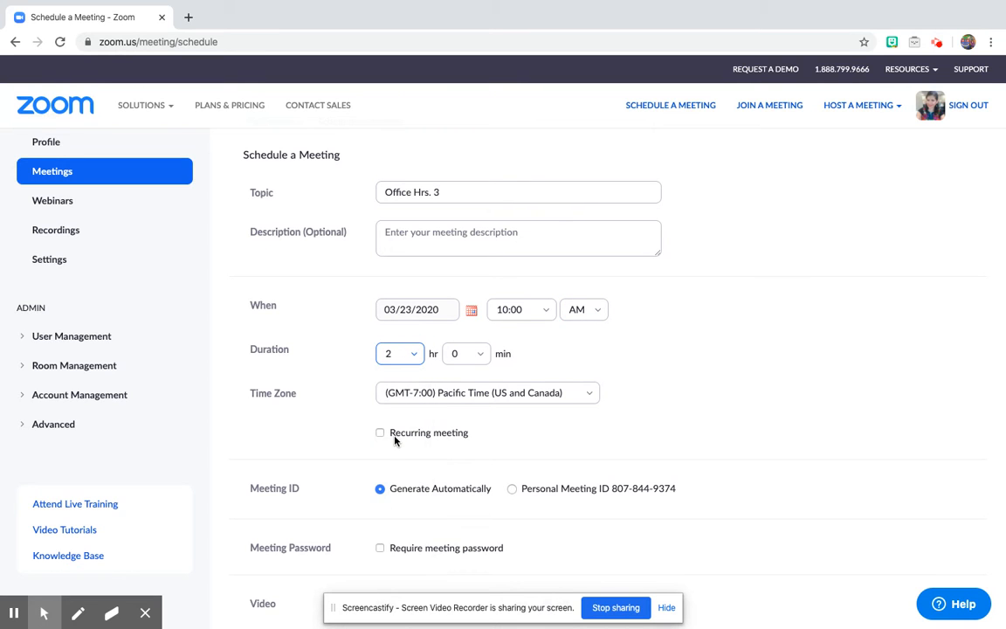
Step: Make the meeting recur daily with an end date of 05/12/2020
scroll(394, 441, down, 1)
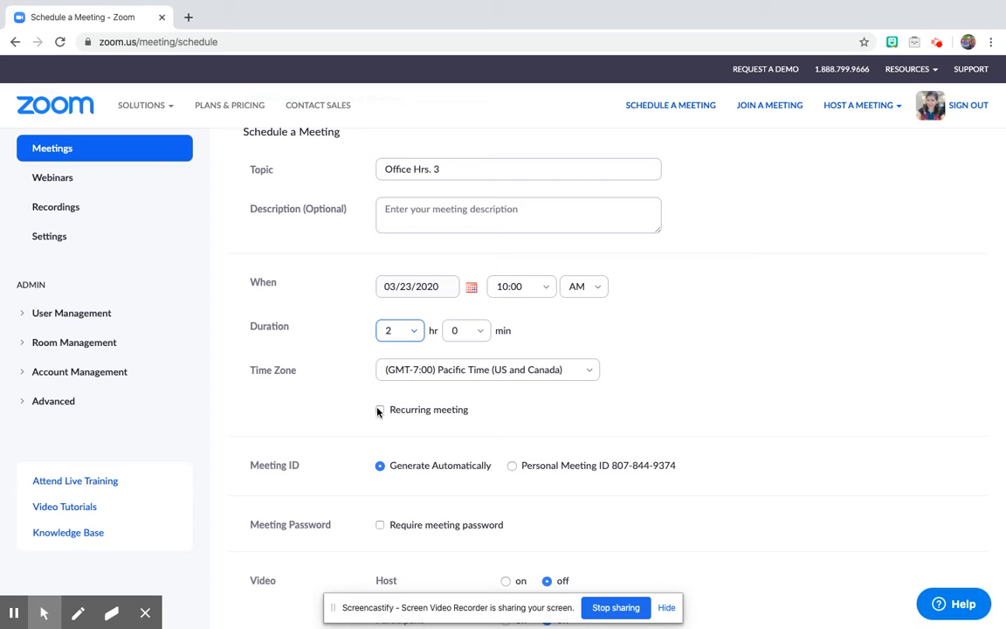
click(379, 410)
scroll(379, 411, down, 5)
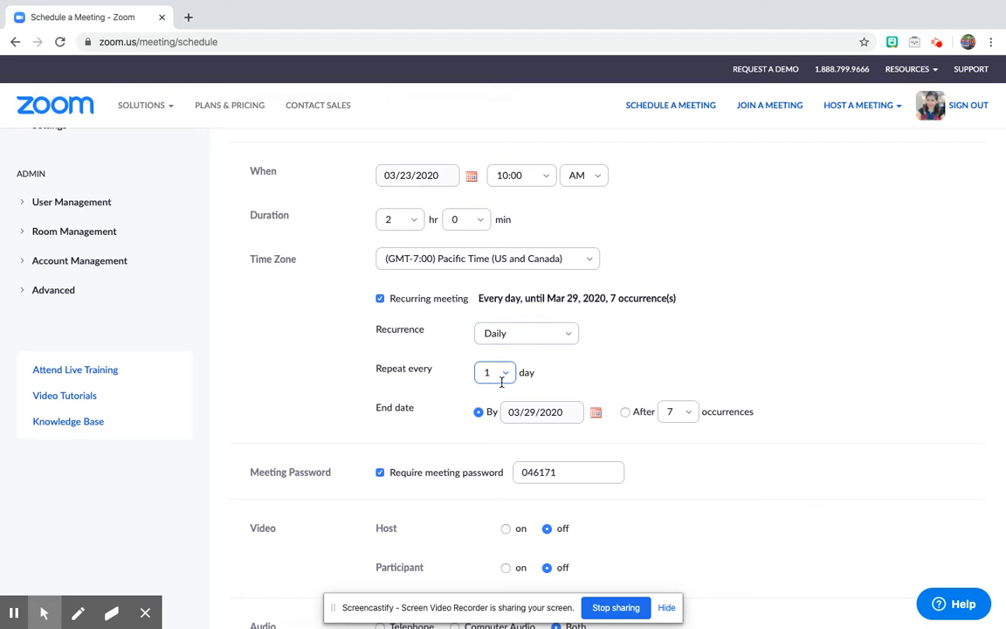
click(594, 414)
click(620, 436)
click(619, 436)
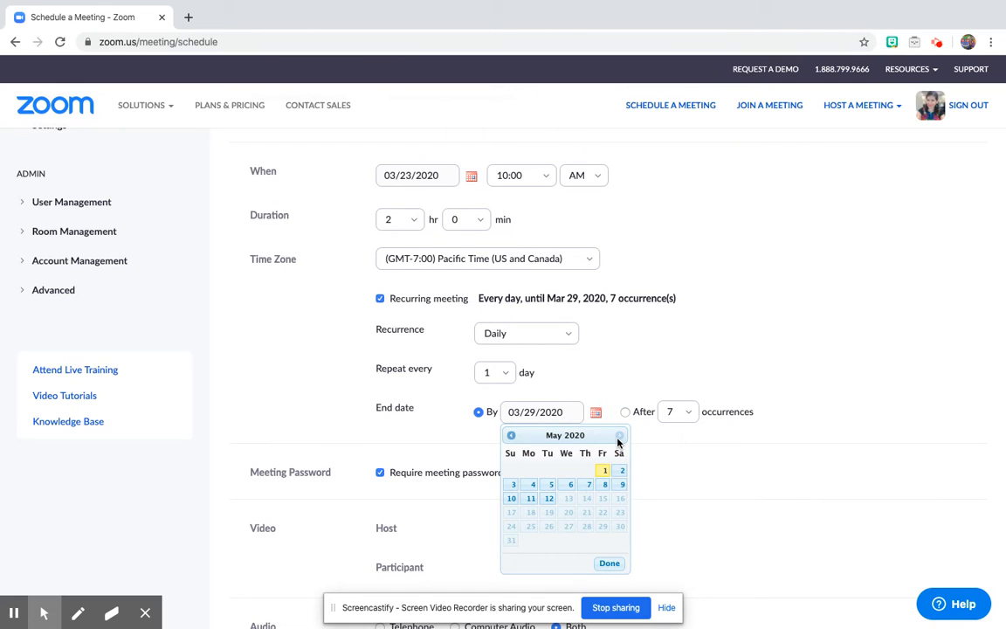
click(548, 501)
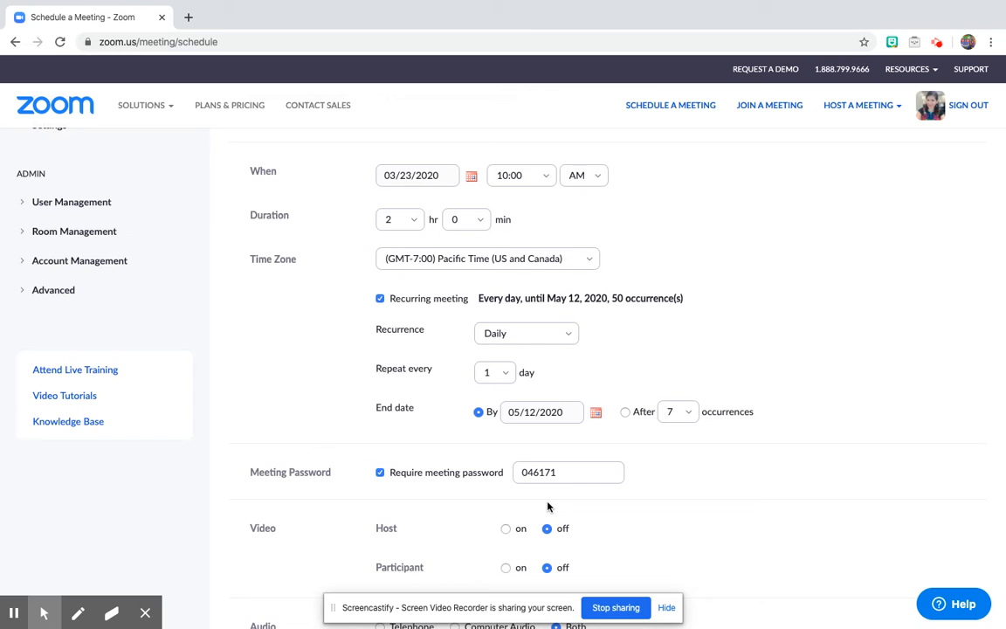
Step: Remove the meeting password requirement and set both host and participant video to on
scroll(549, 507, down, 2)
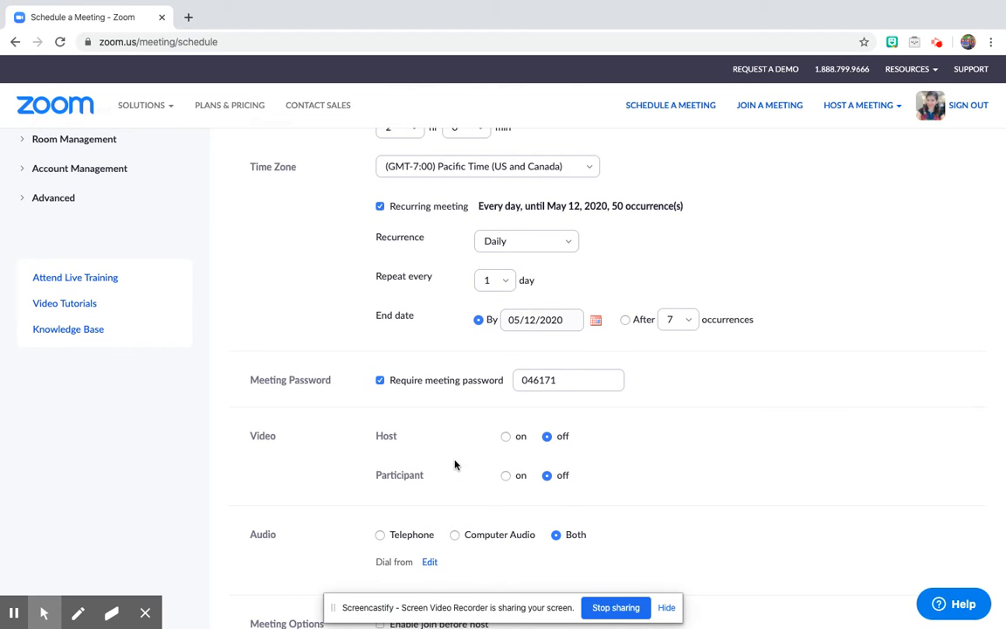
click(379, 383)
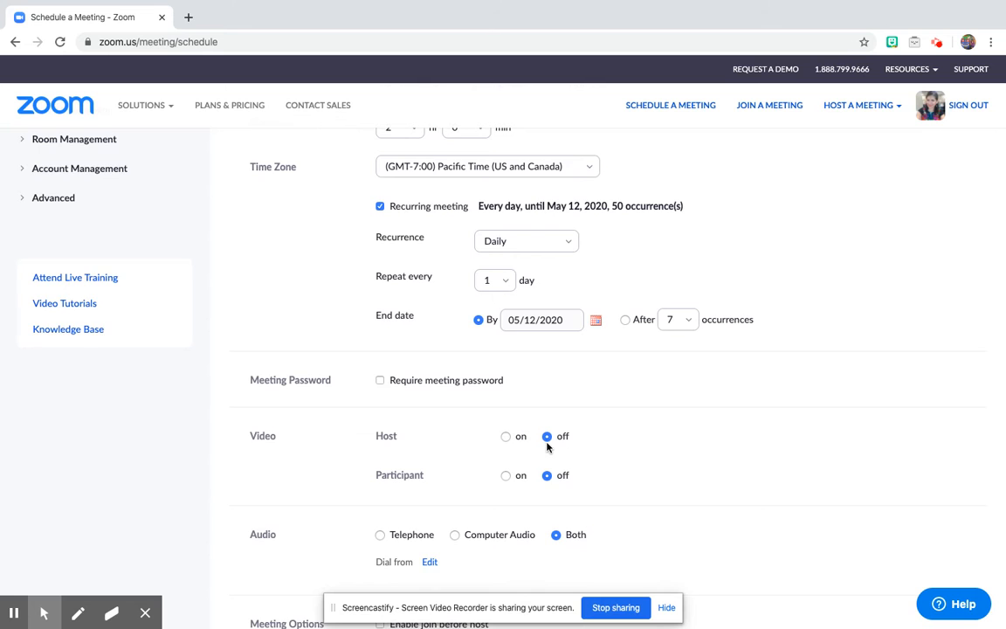
scroll(547, 447, down, 1)
click(504, 367)
click(504, 408)
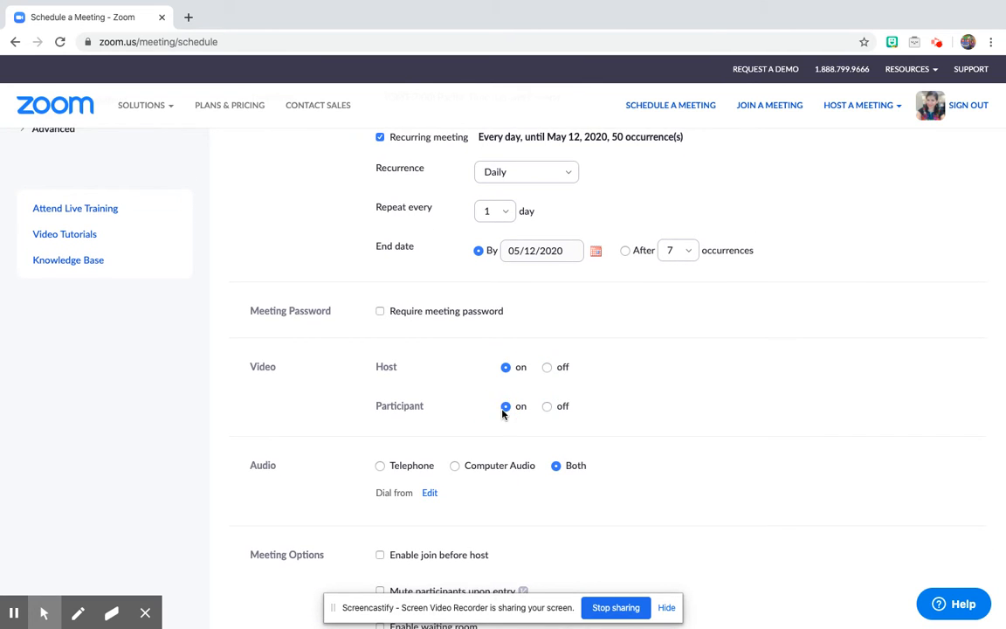
Step: Save the meeting, leaving audio on Both and all meeting options unchecked
scroll(502, 413, down, 1)
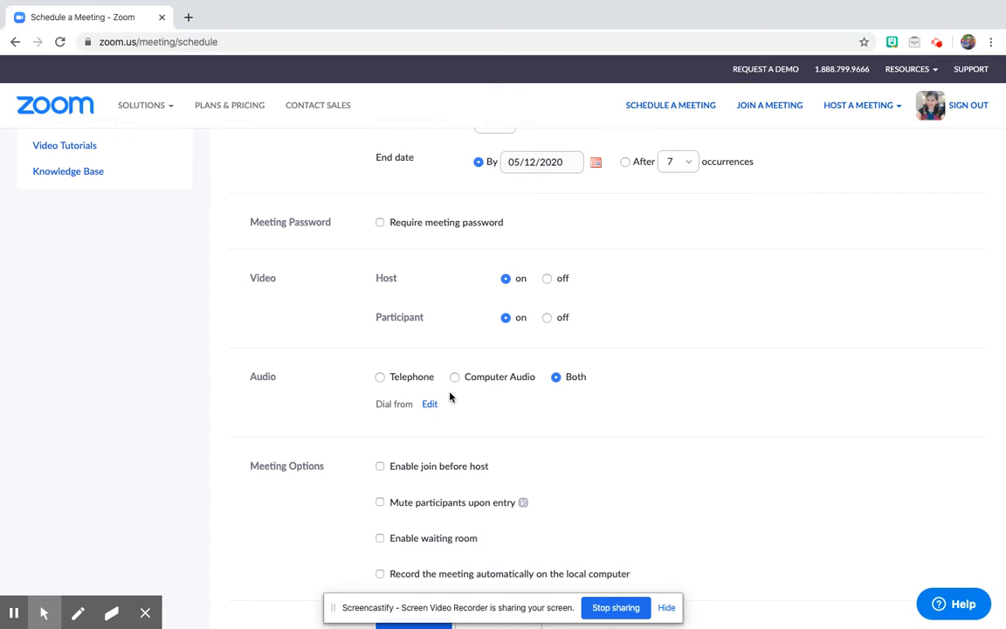
scroll(450, 397, down, 2)
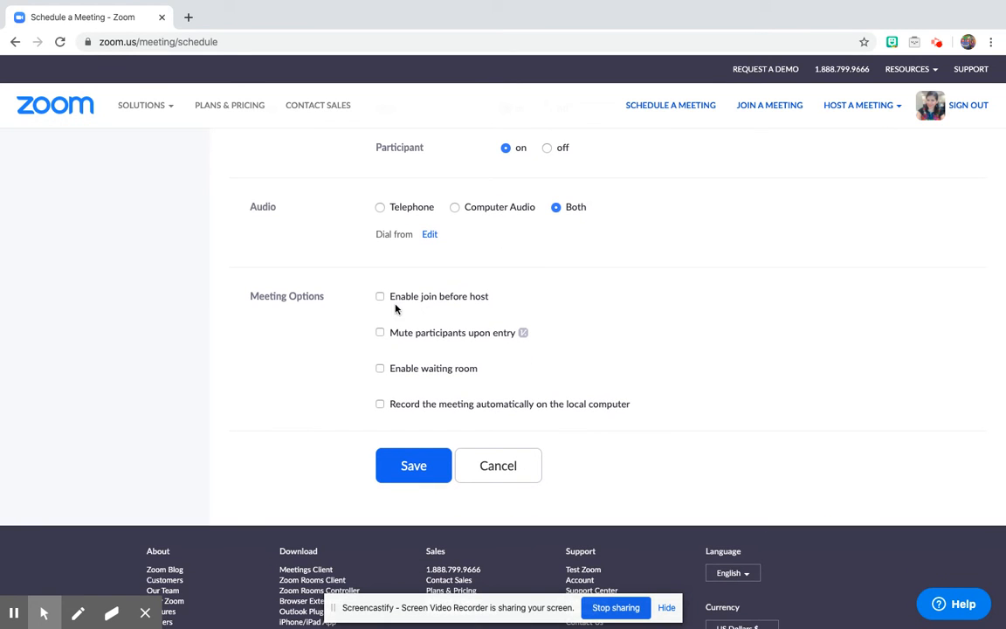
click(411, 472)
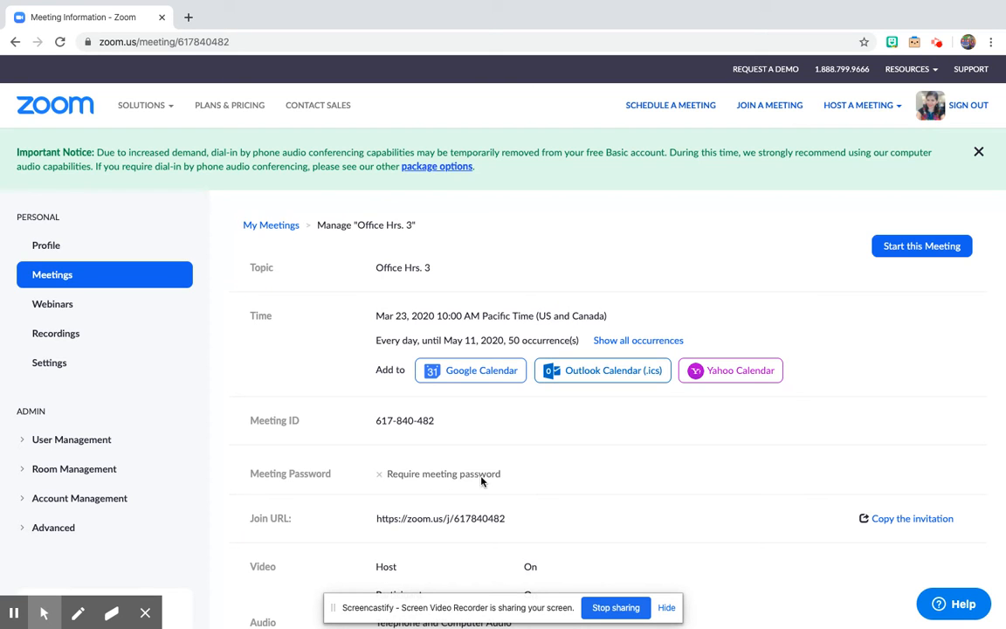
Step: Review the saved meeting's details, including its editing and starting options, and highlight the join URL
scroll(576, 483, down, 5)
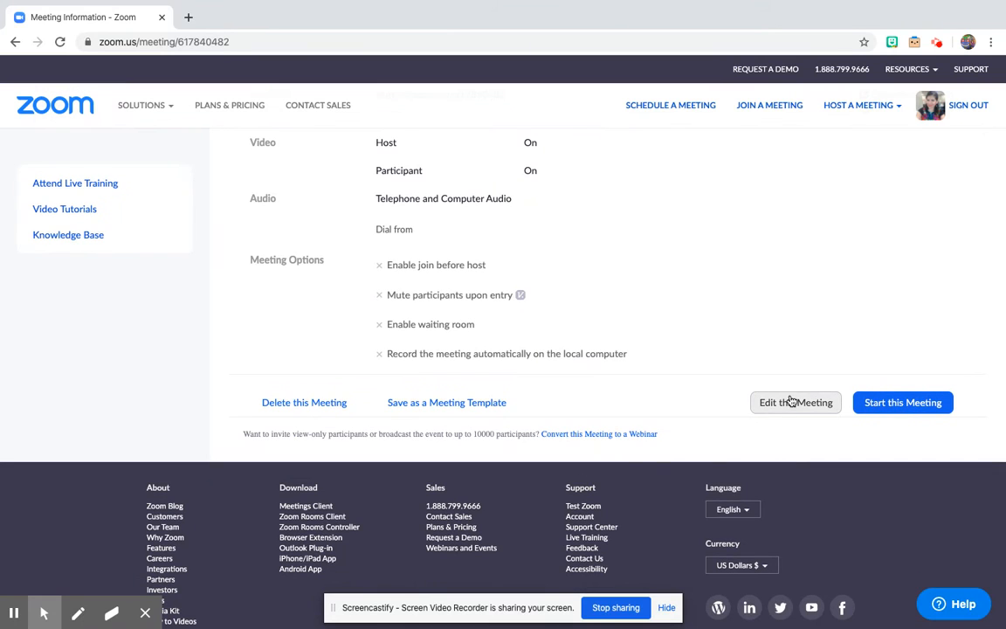
scroll(631, 426, up, 2)
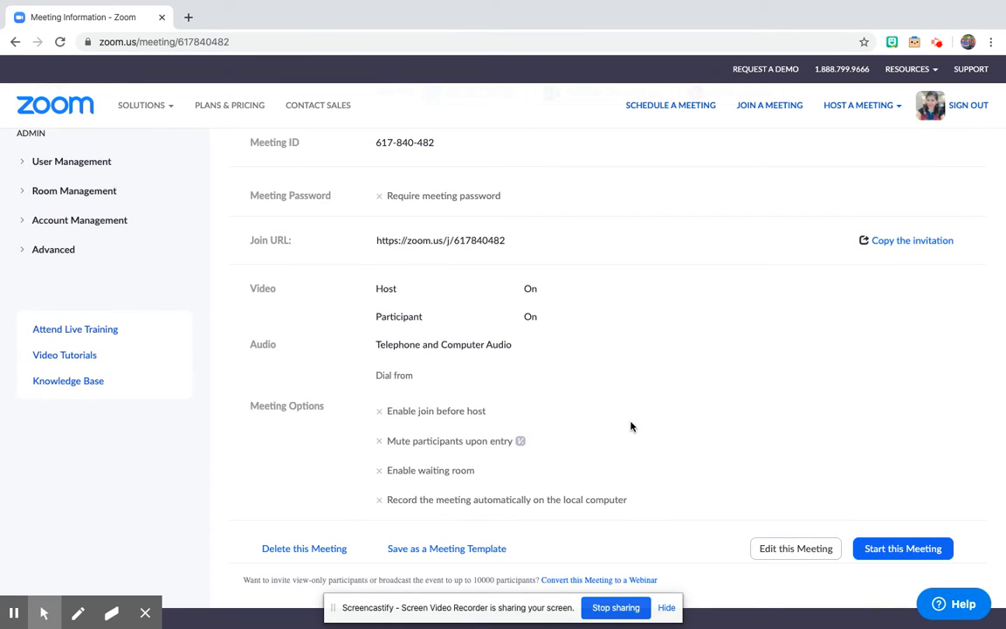
scroll(632, 426, up, 2)
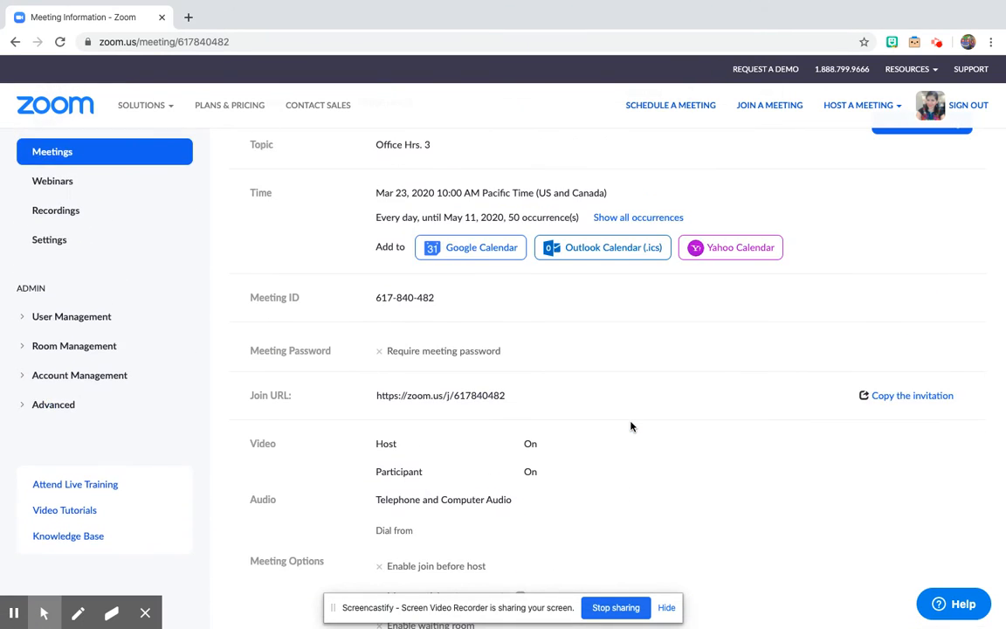
scroll(632, 426, up, 1)
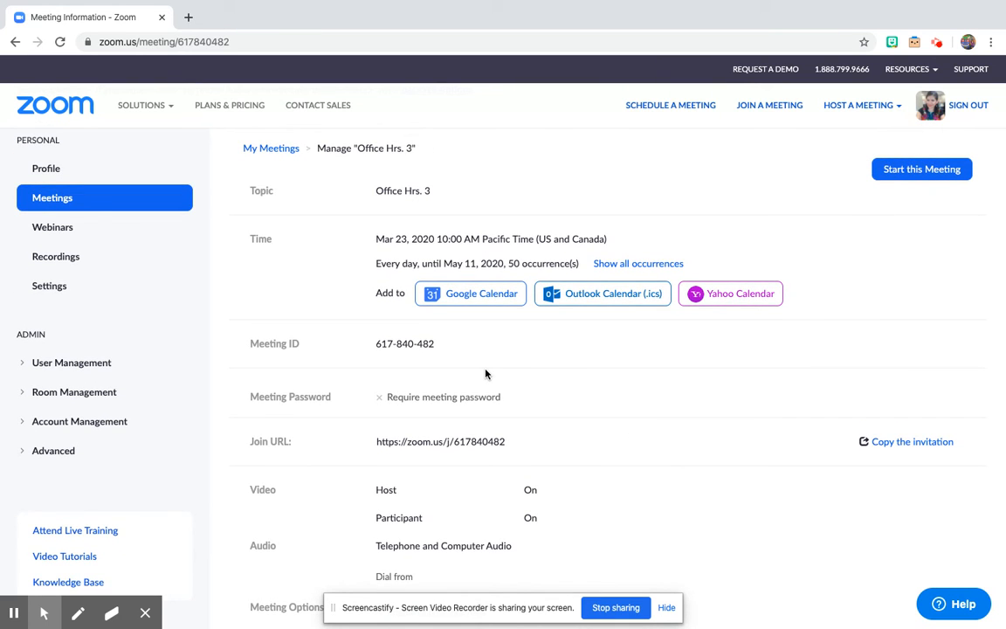
scroll(436, 425, down, 1)
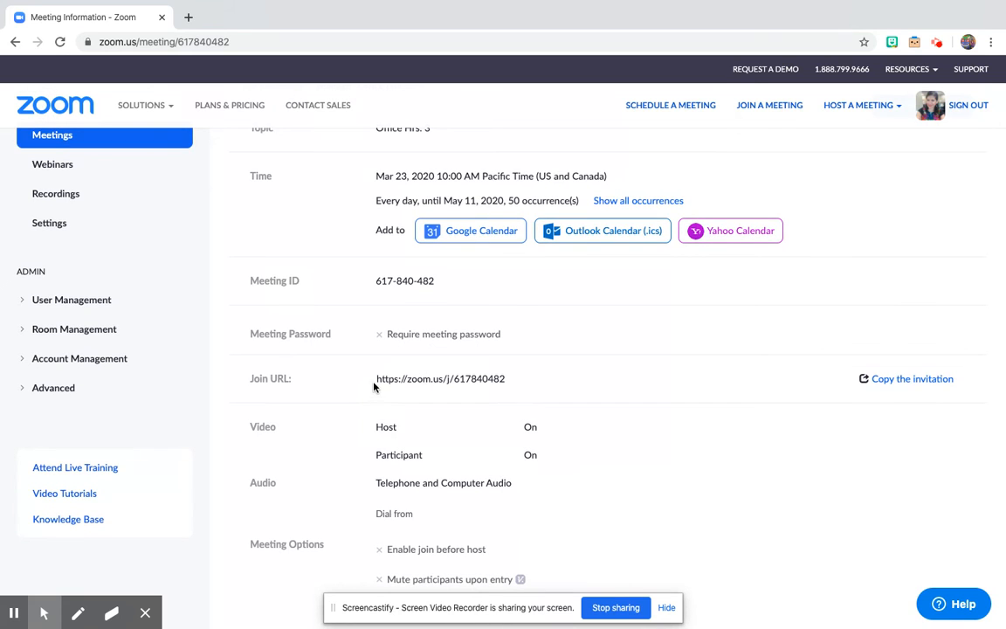
drag(375, 381, 504, 381)
click(506, 383)
scroll(507, 385, up, 2)
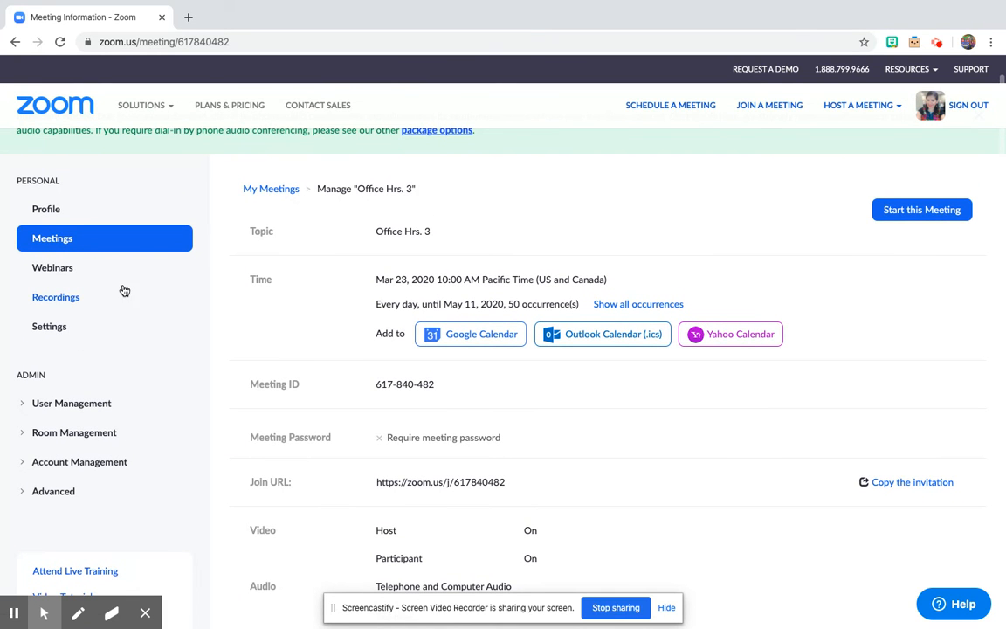
Step: Start today's Office Hrs. 2 meeting in the Zoom desktop app and join with computer audio
click(45, 245)
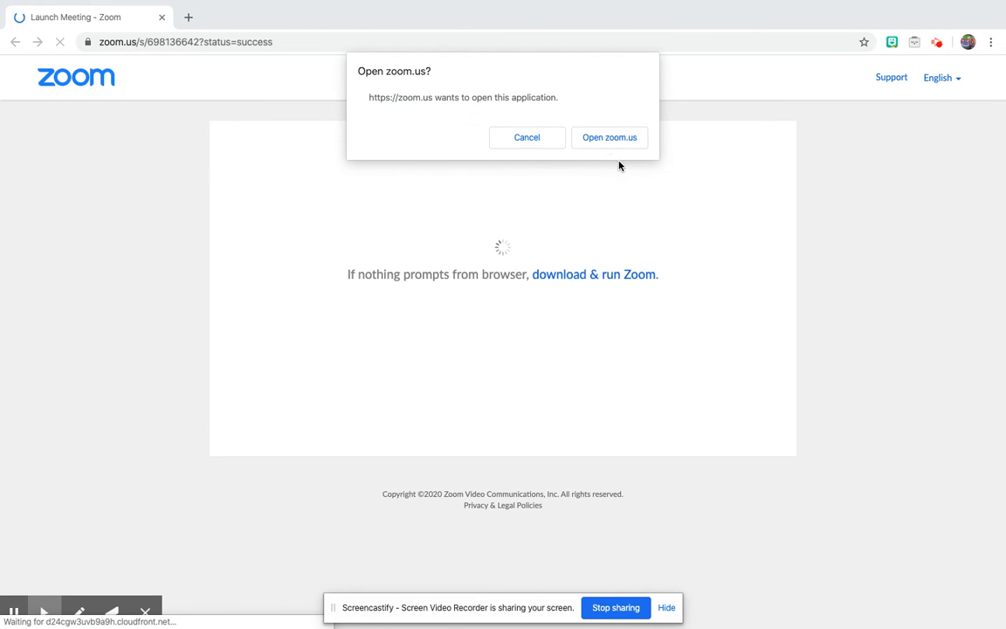
click(602, 140)
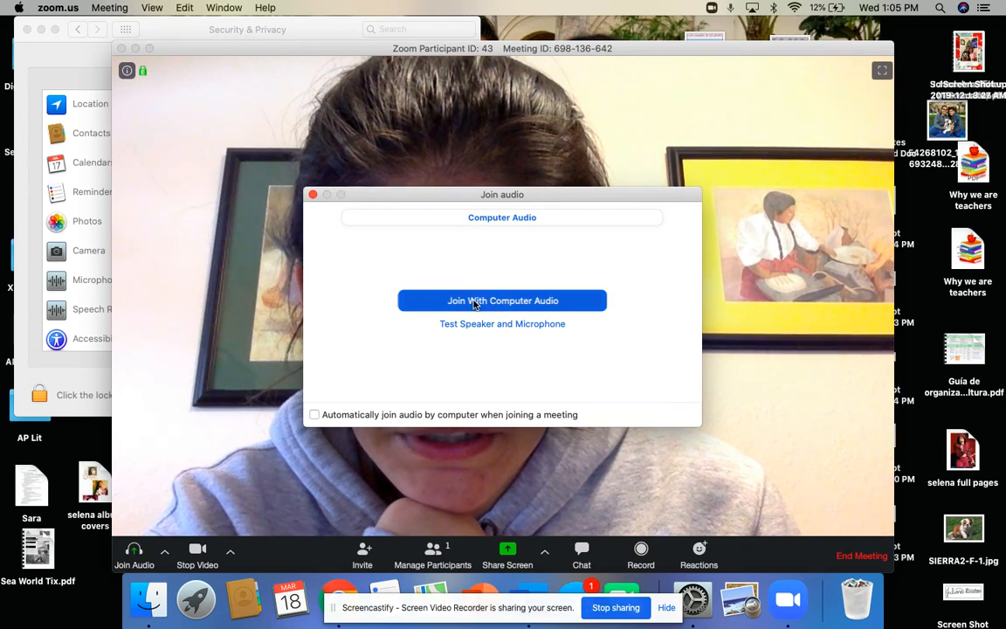
click(477, 298)
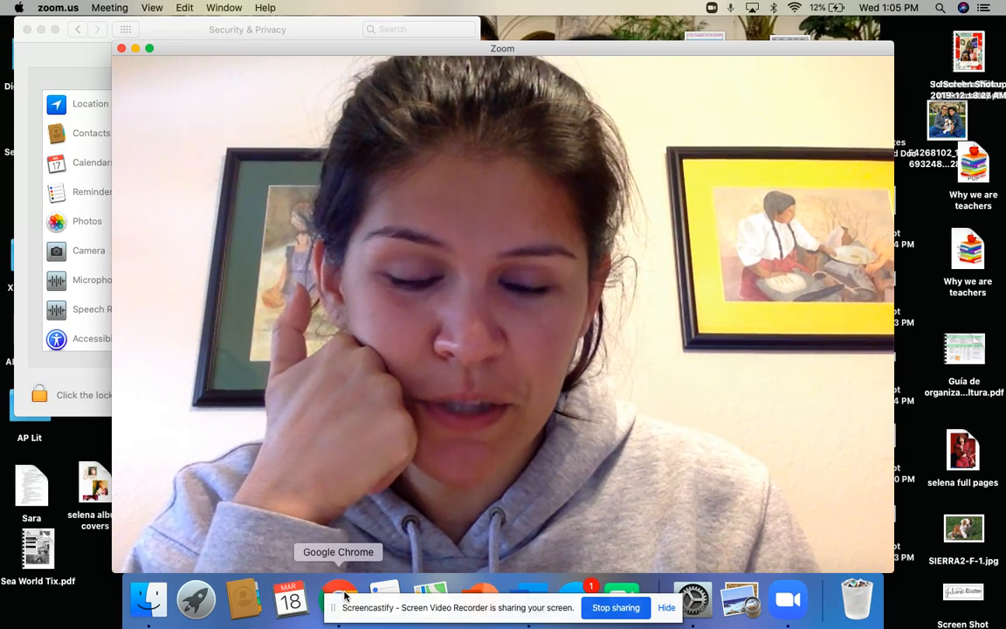
Step: Stop the camera video in the meeting and switch the microphone to muted and back to unmuted
mouse_move(325, 507)
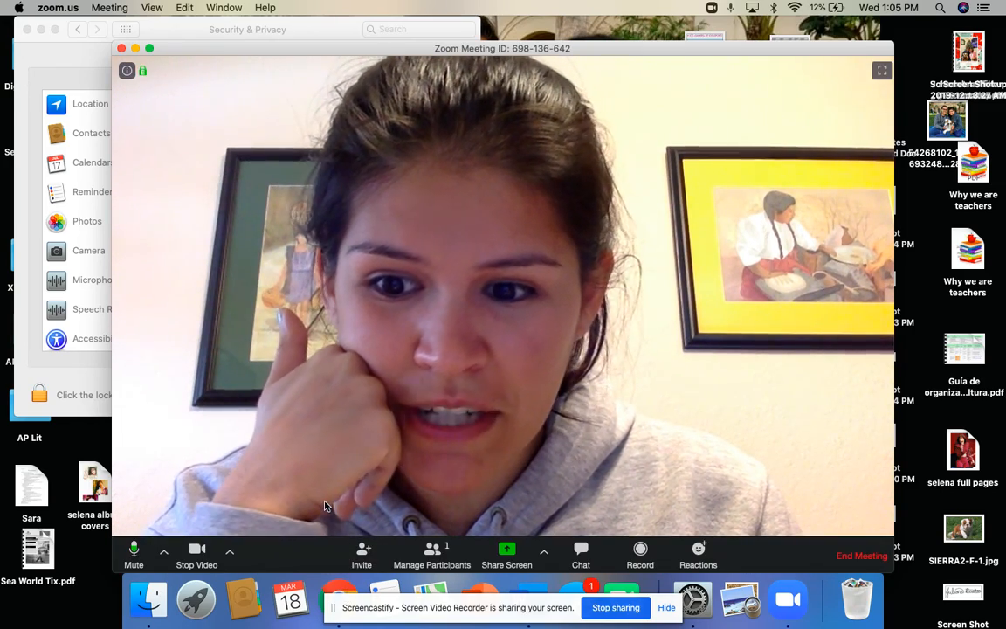
click(135, 553)
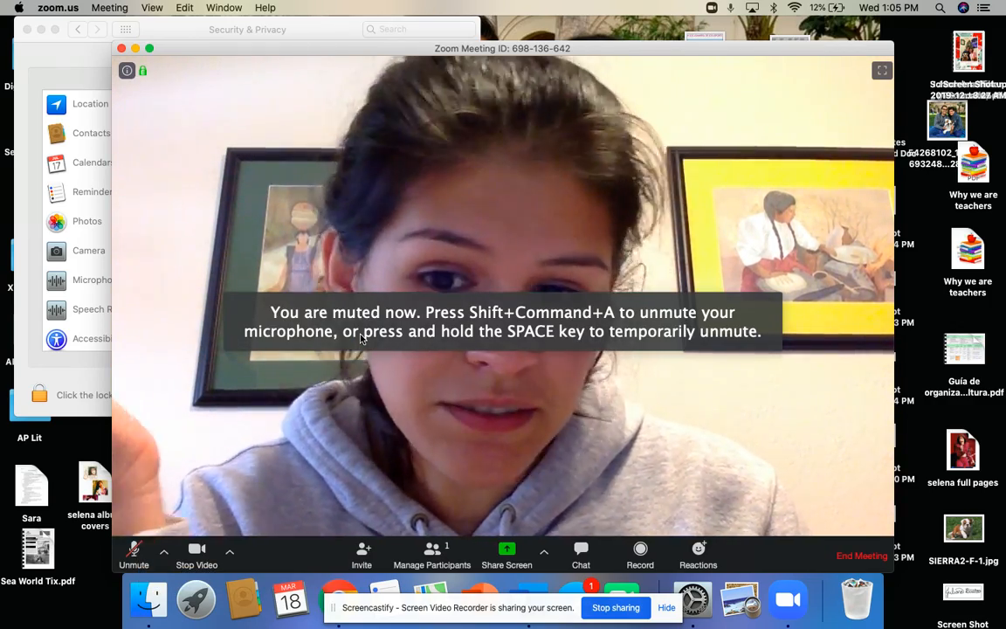
click(197, 550)
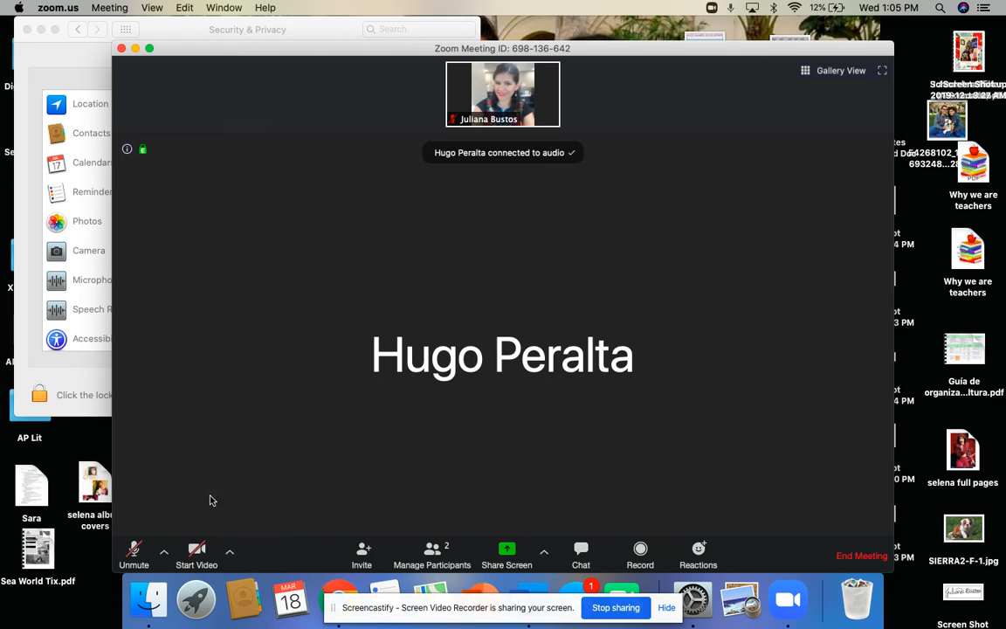
click(145, 548)
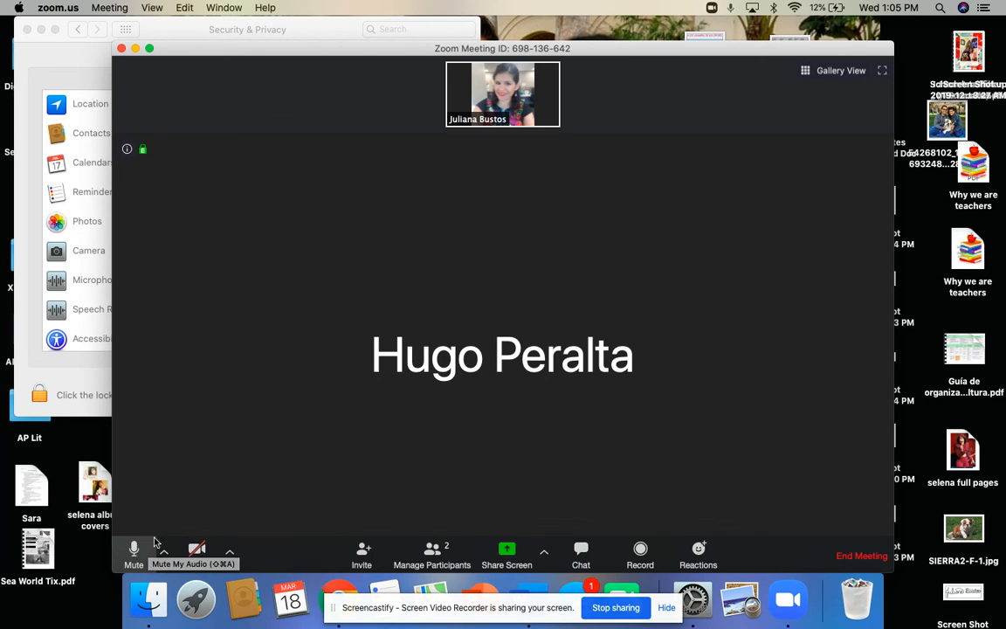